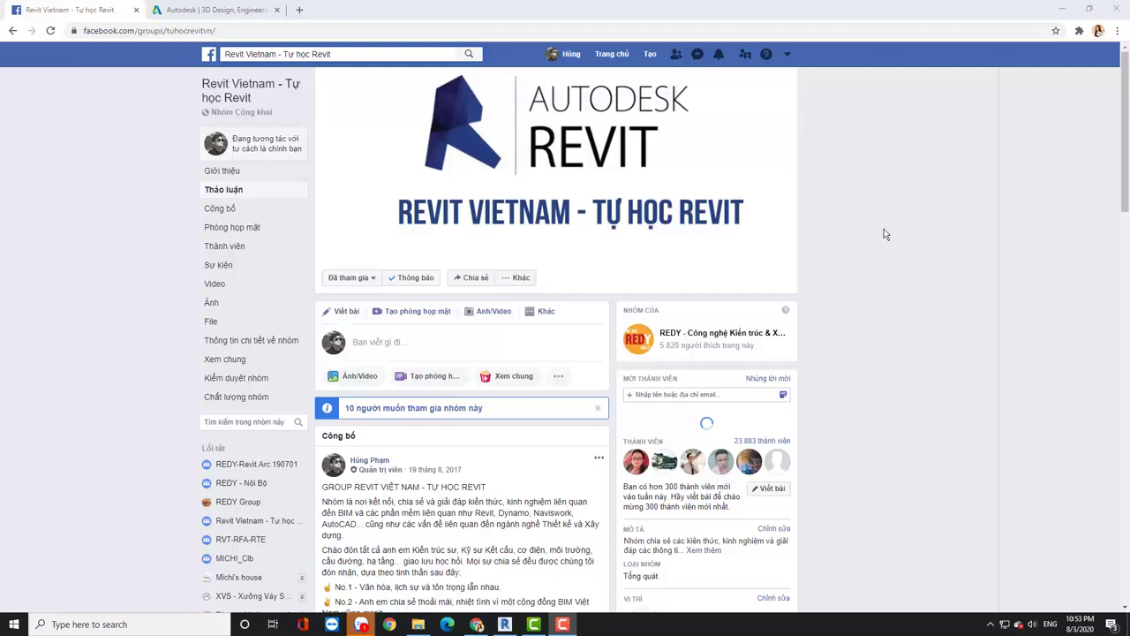
From the Autodesk homepage, go through Students and Educators to the Revit free education software page.
click(212, 10)
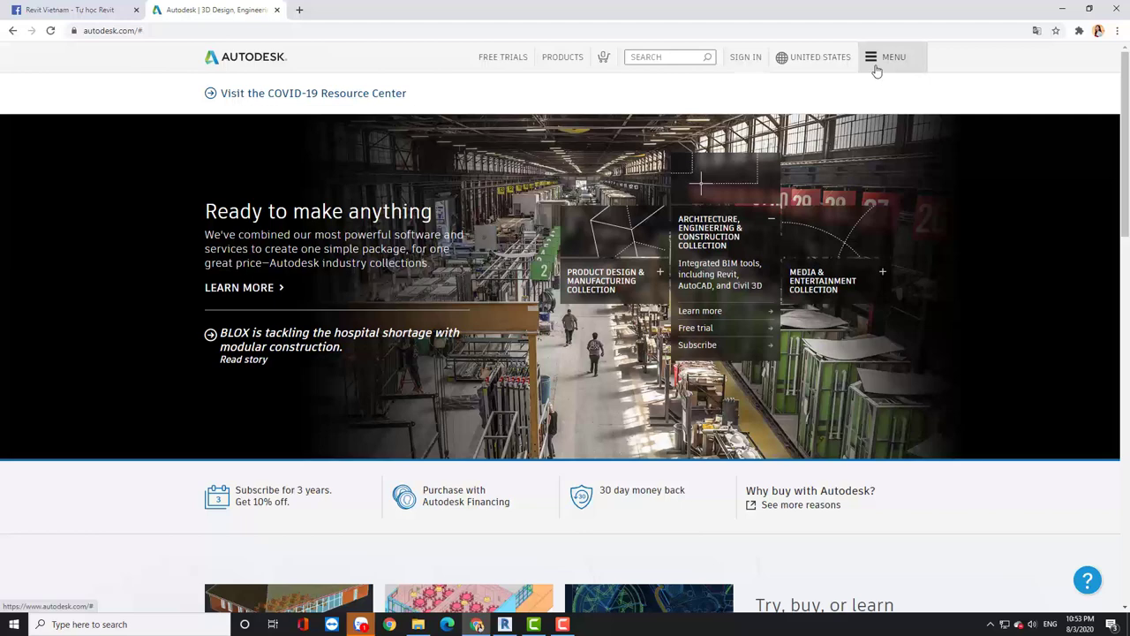
click(876, 58)
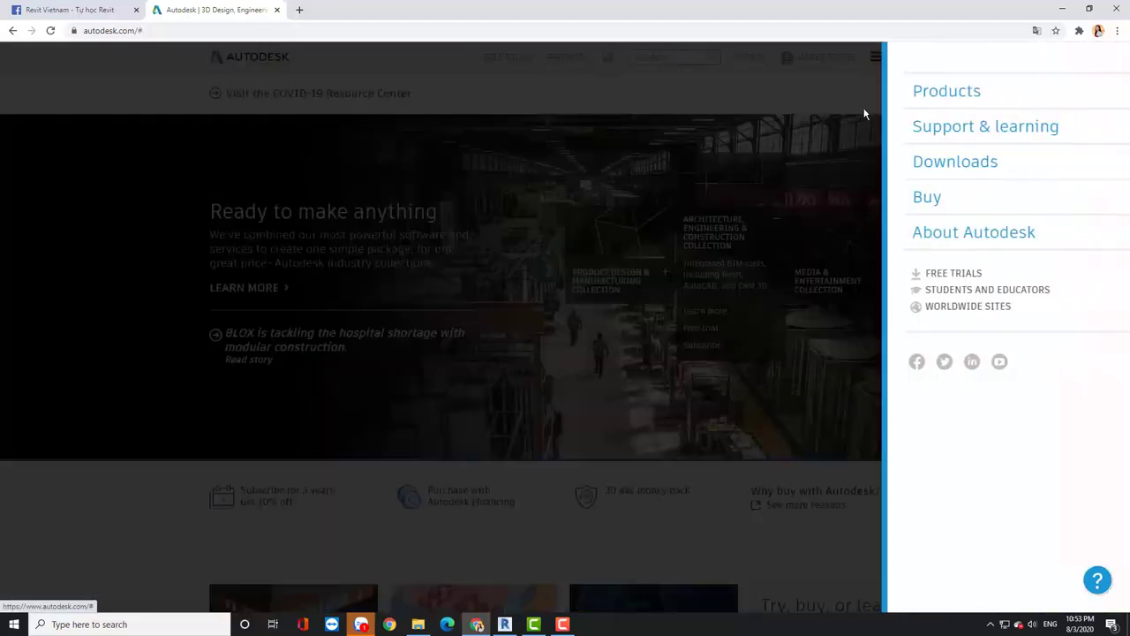
click(960, 168)
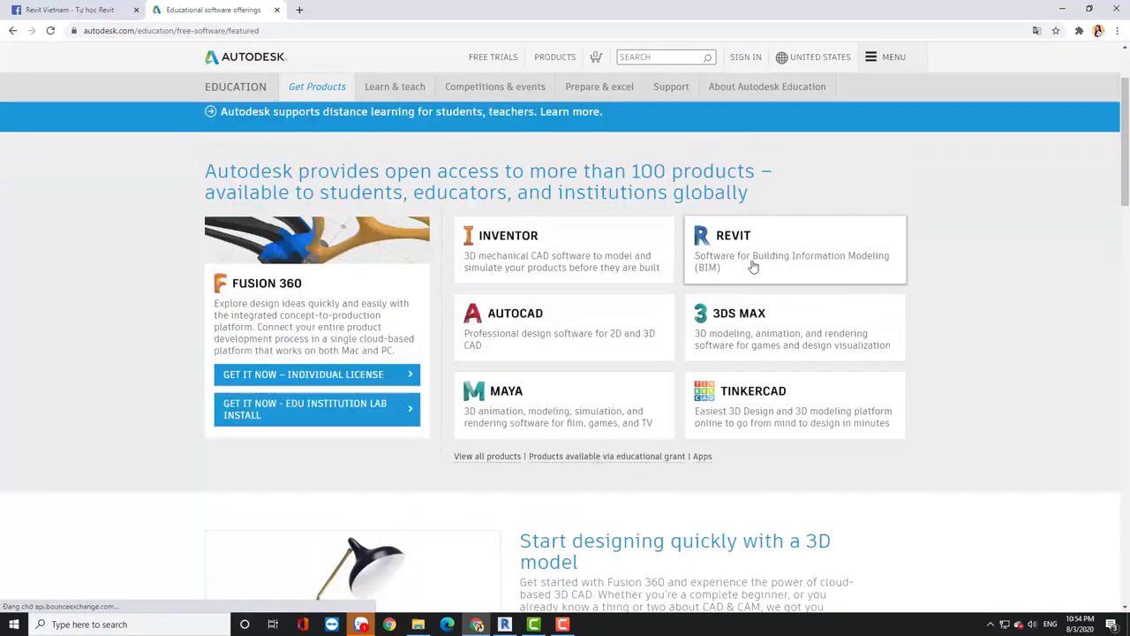
click(752, 265)
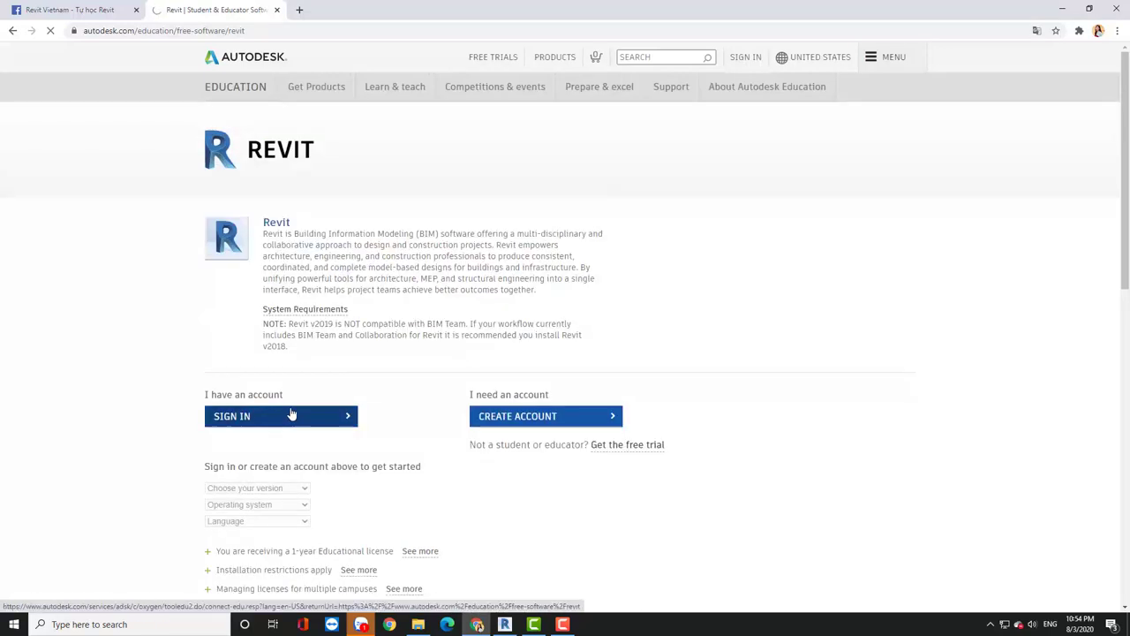
Sign in to the Autodesk account with the account email and password.
click(293, 413)
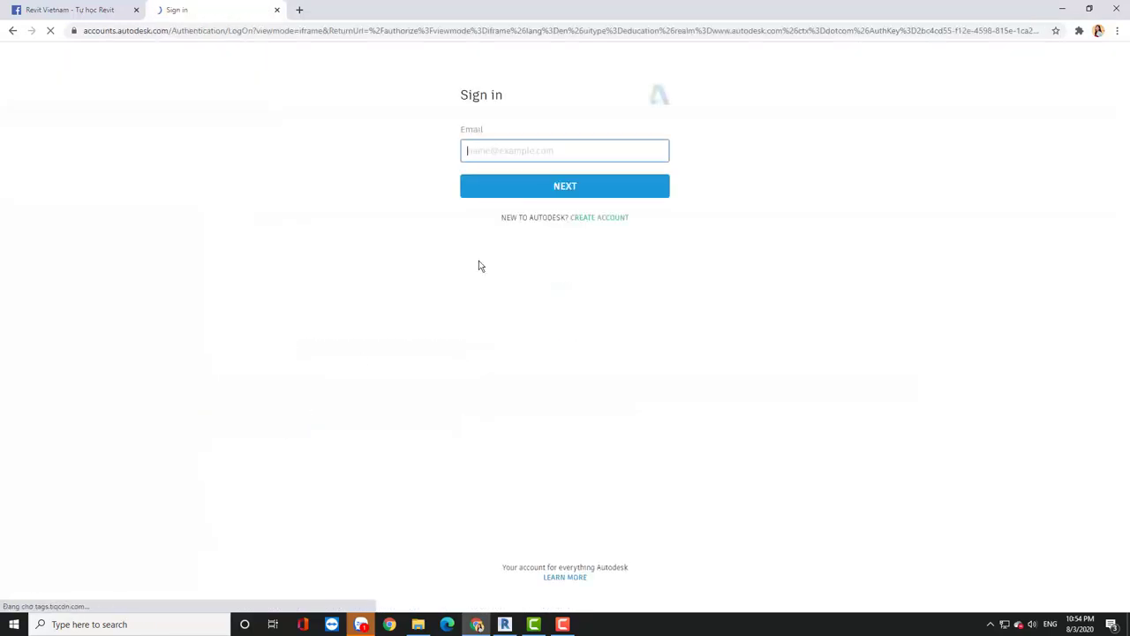
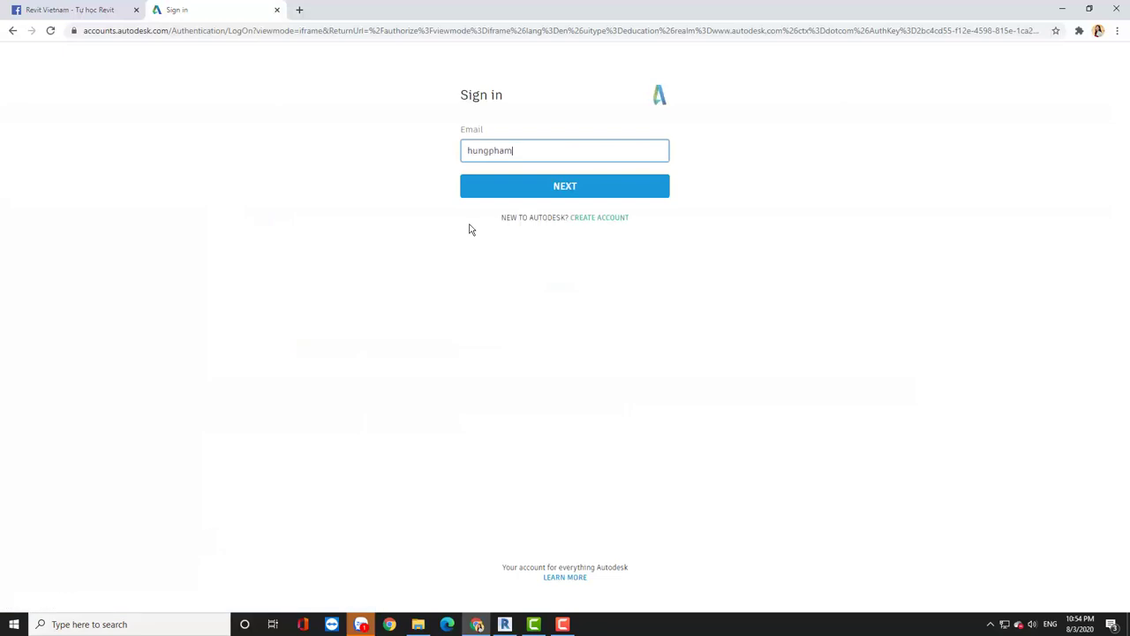
key(Return)
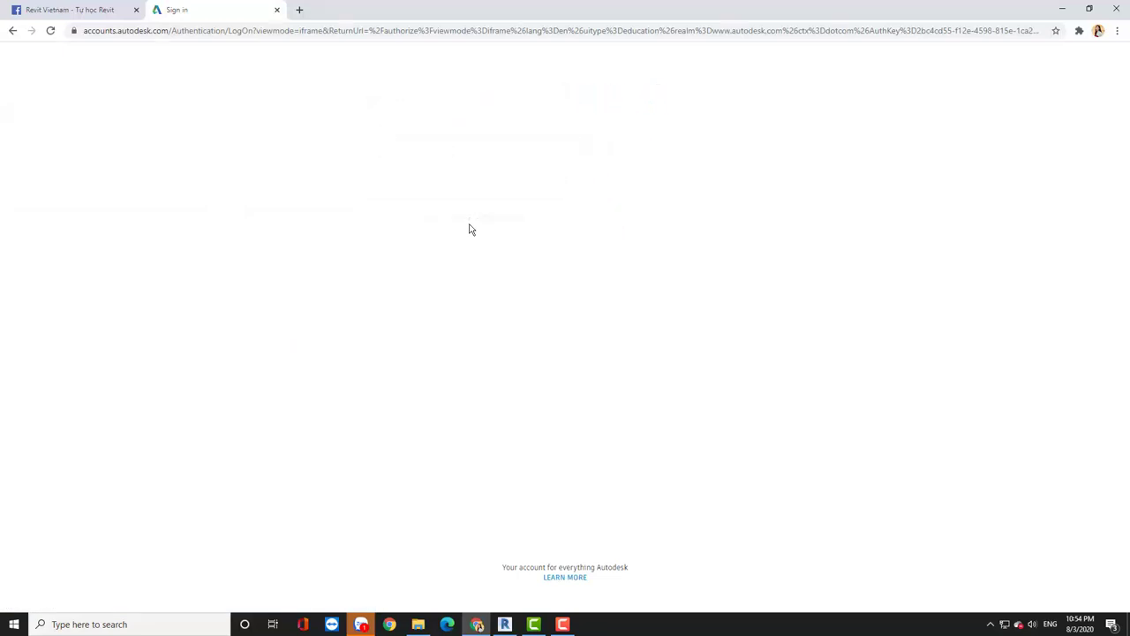
text(••)
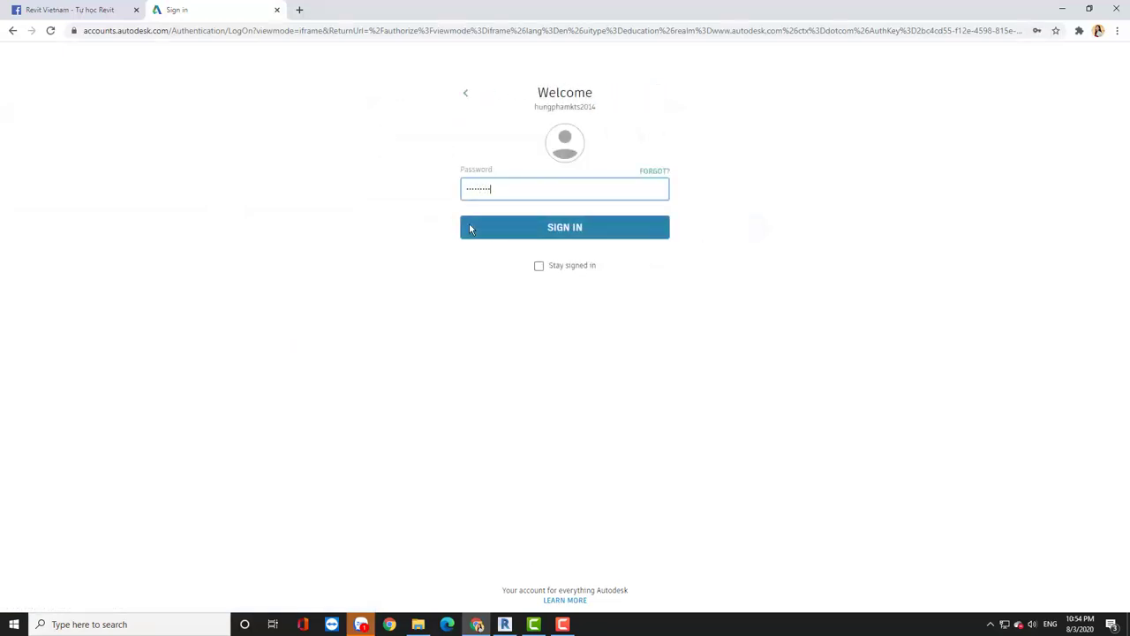
text(••••)
key(Return)
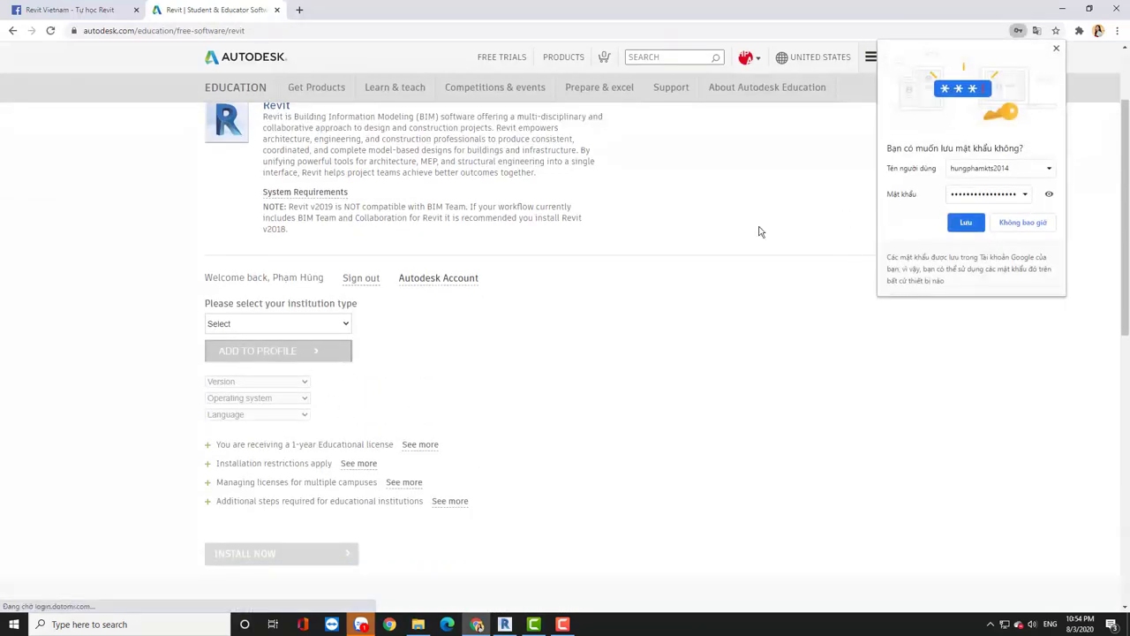
Dismiss the save-password prompt and add High School/Secondary to the profile as the institution type.
click(1021, 228)
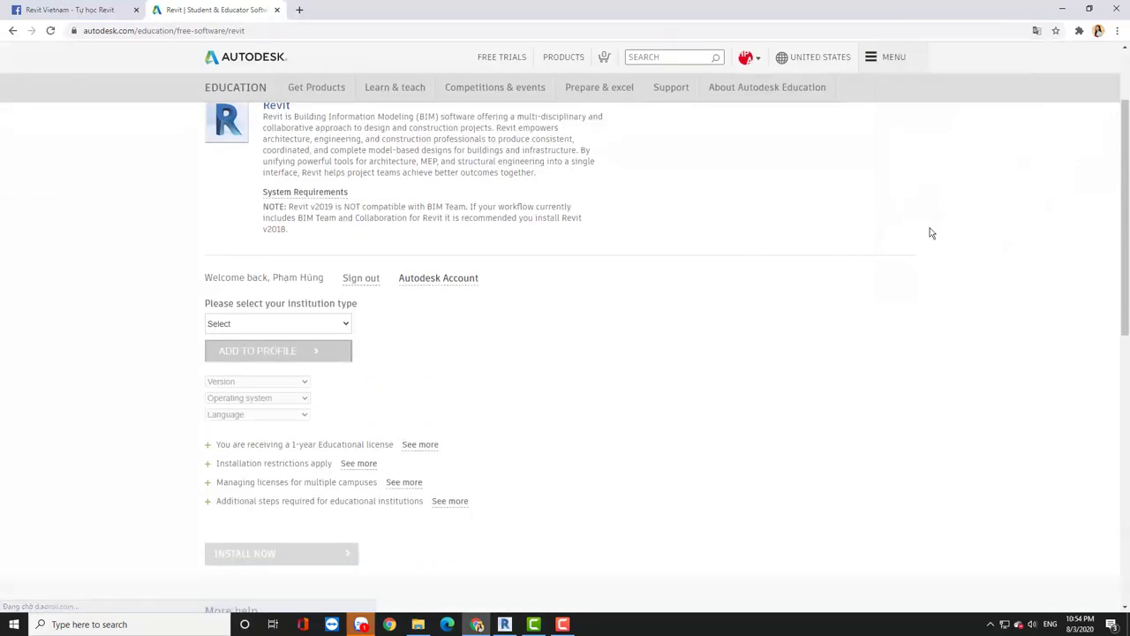
click(253, 326)
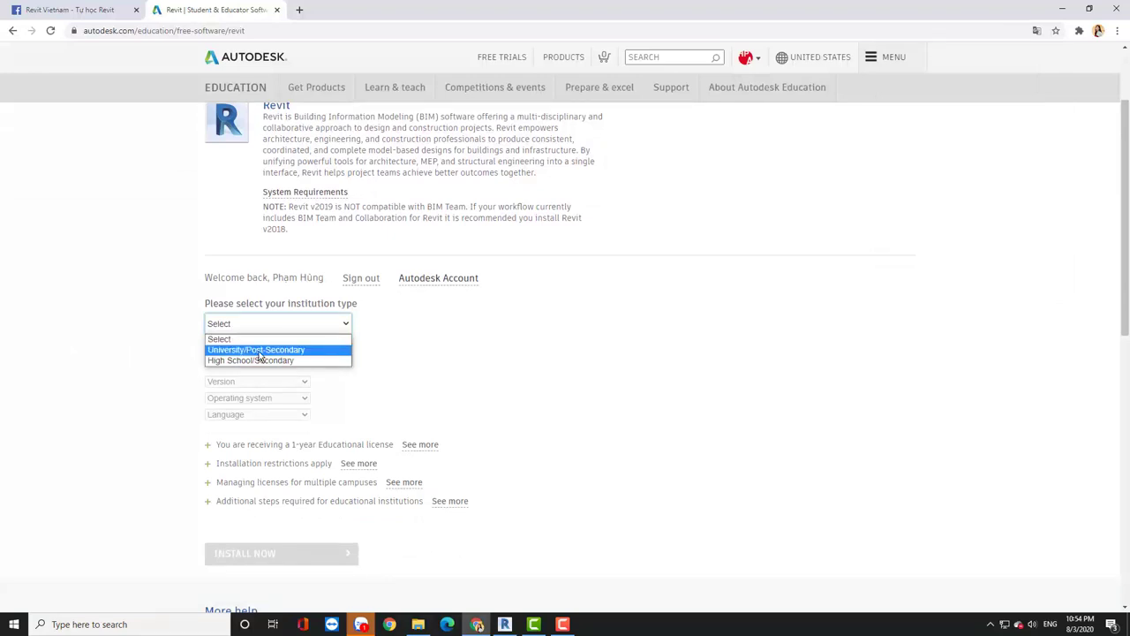
click(459, 326)
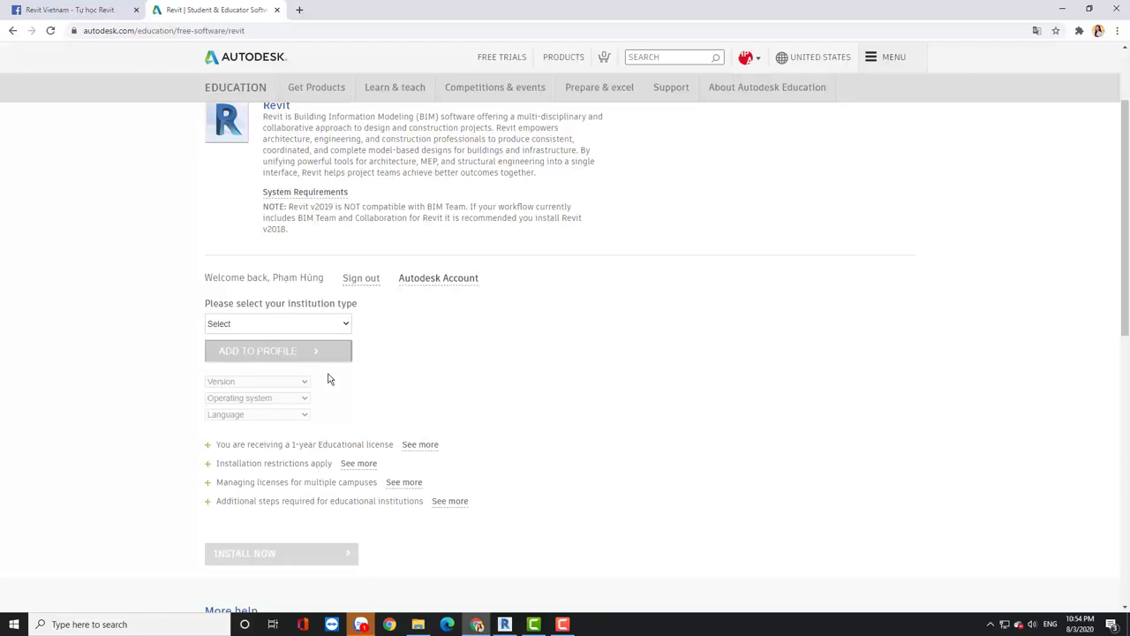
click(302, 331)
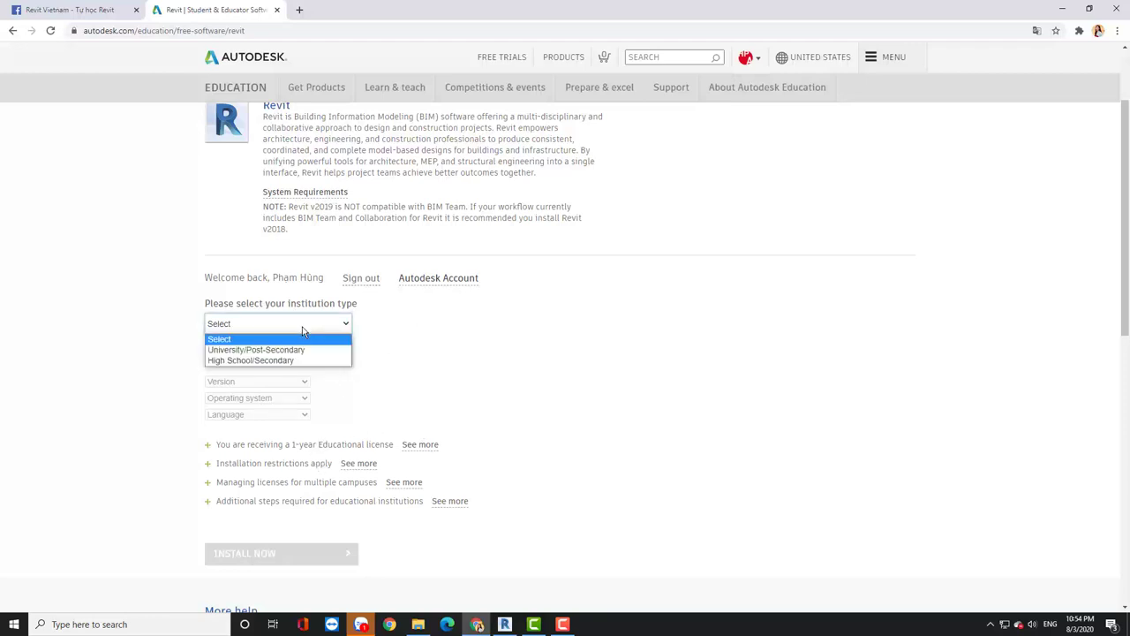
click(234, 350)
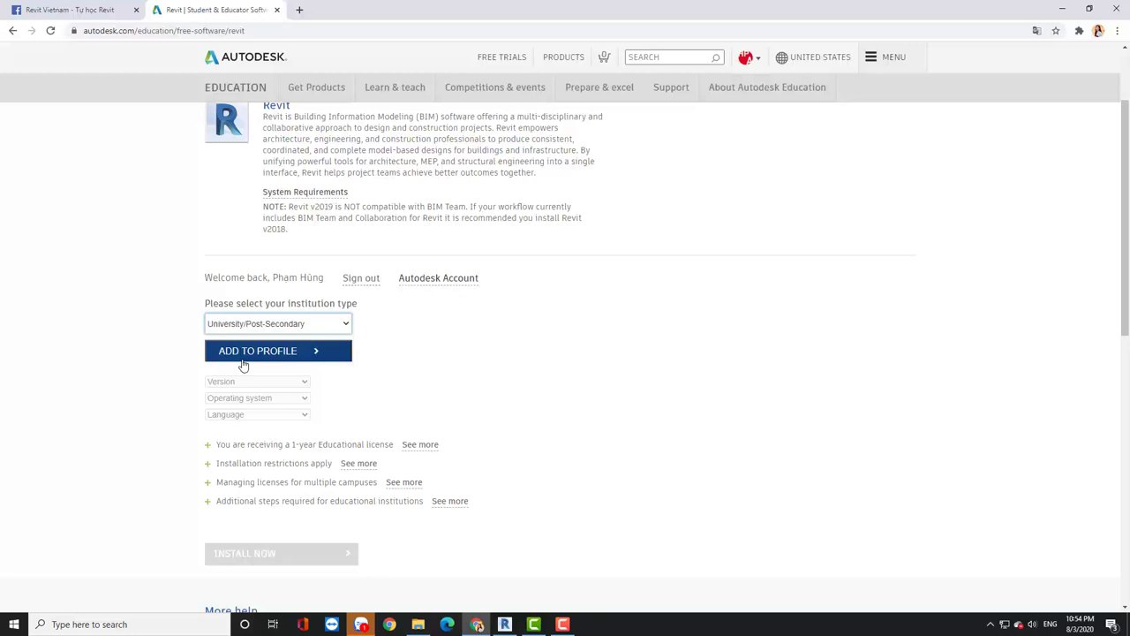
click(284, 325)
click(278, 359)
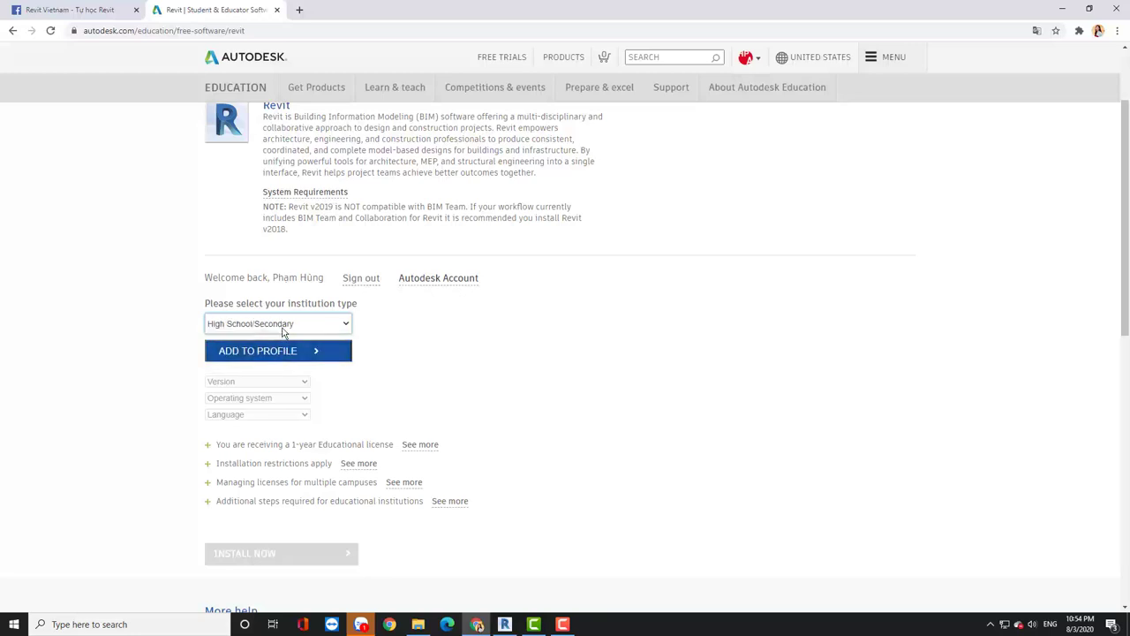
click(285, 325)
click(265, 348)
click(288, 330)
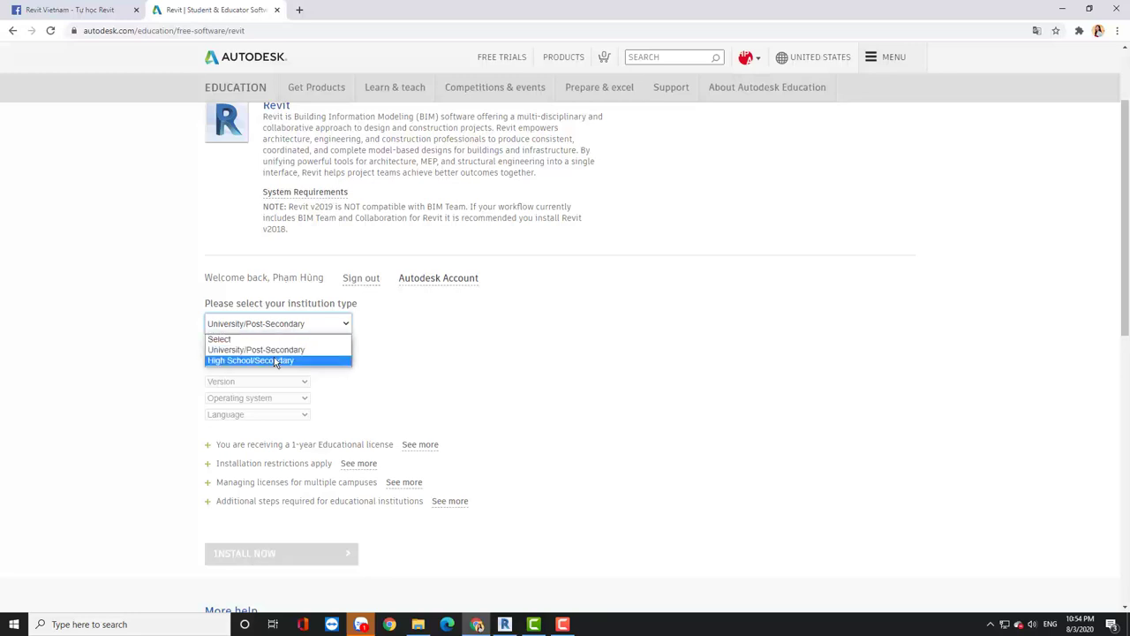
click(280, 358)
click(279, 352)
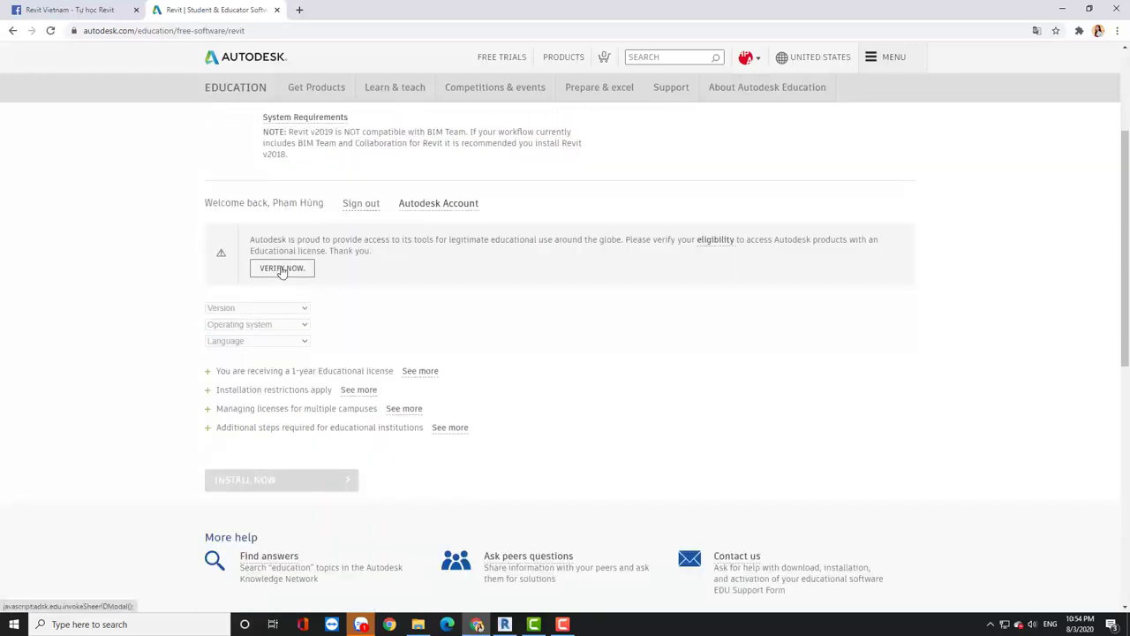
Submit the prefilled education eligibility form for verification.
click(275, 270)
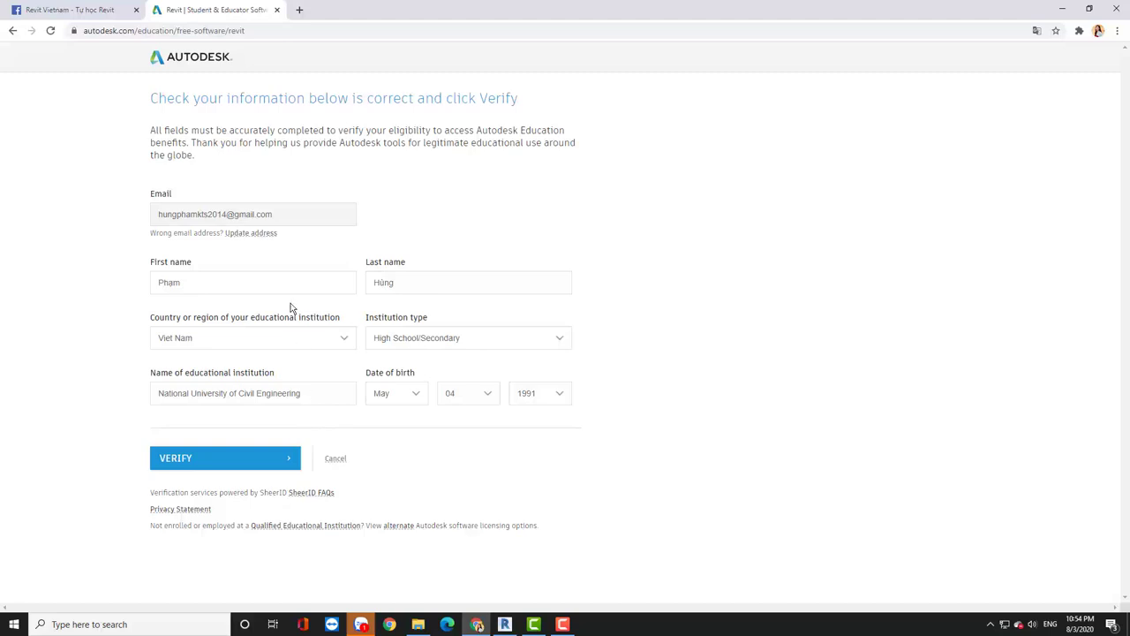
click(279, 461)
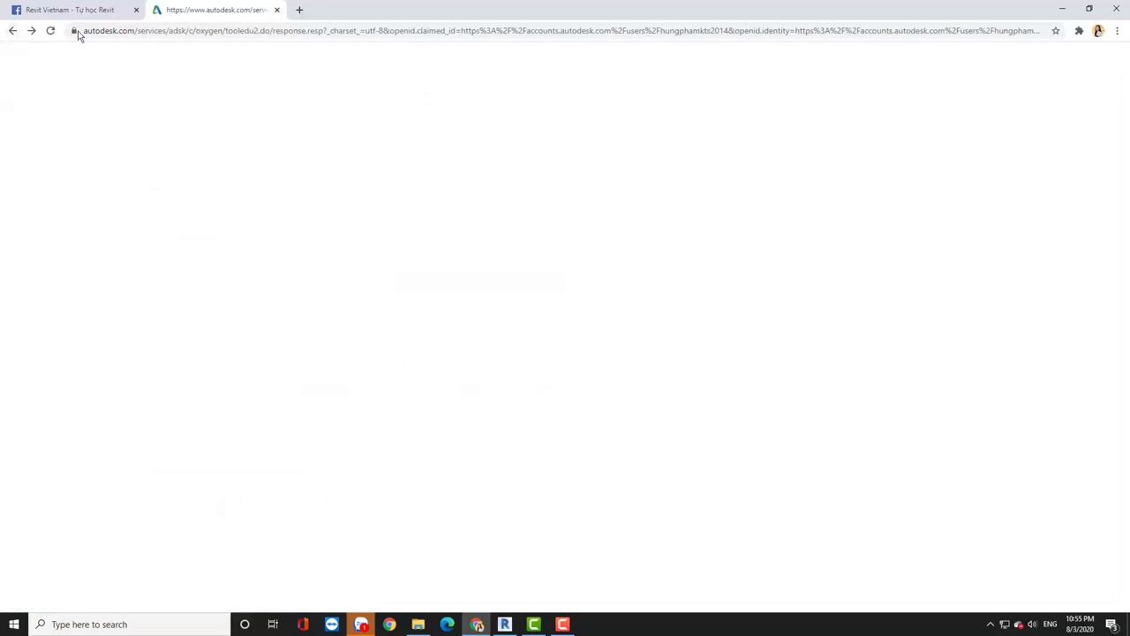
Return to the Autodesk homepage, dismiss the survey, and go to Manage products & downloads.
click(119, 29)
text(auto)
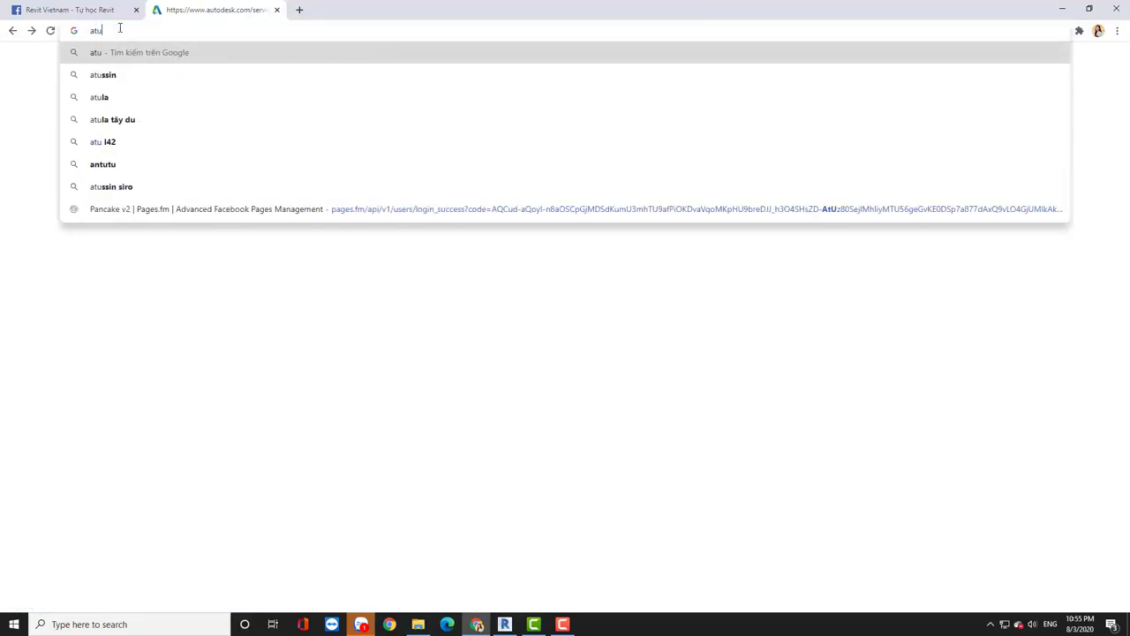
key(Return)
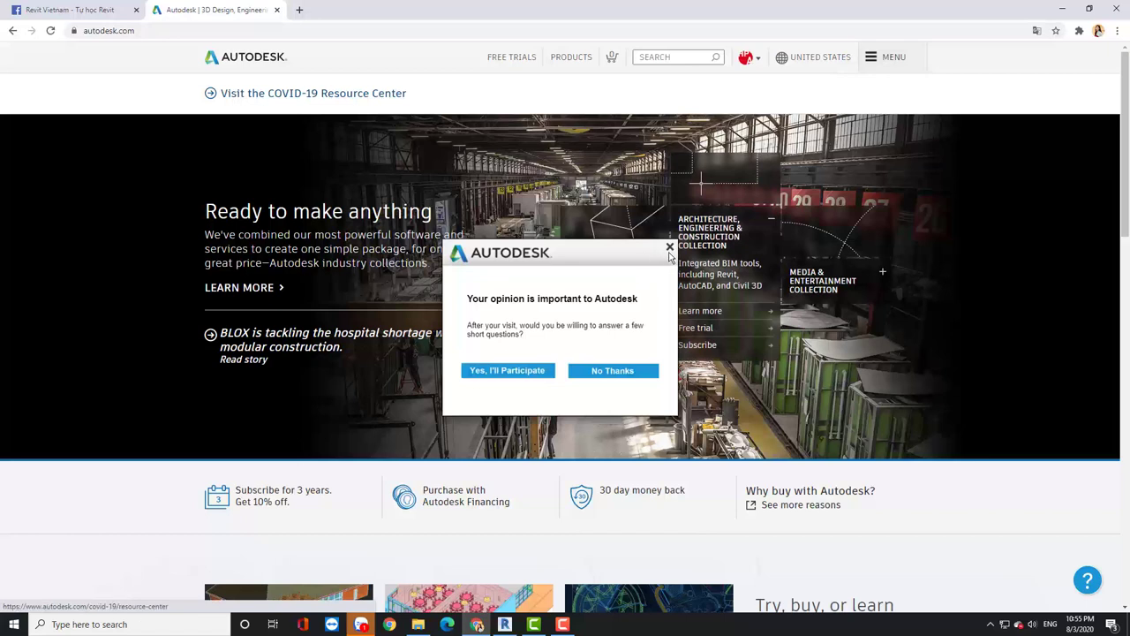
click(669, 248)
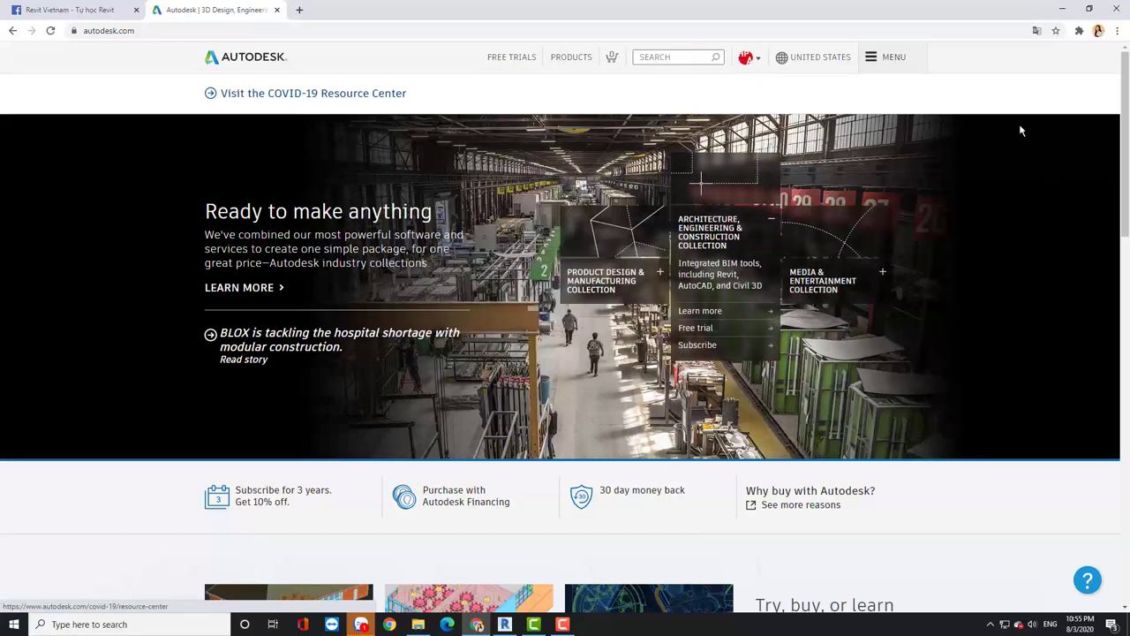
click(756, 64)
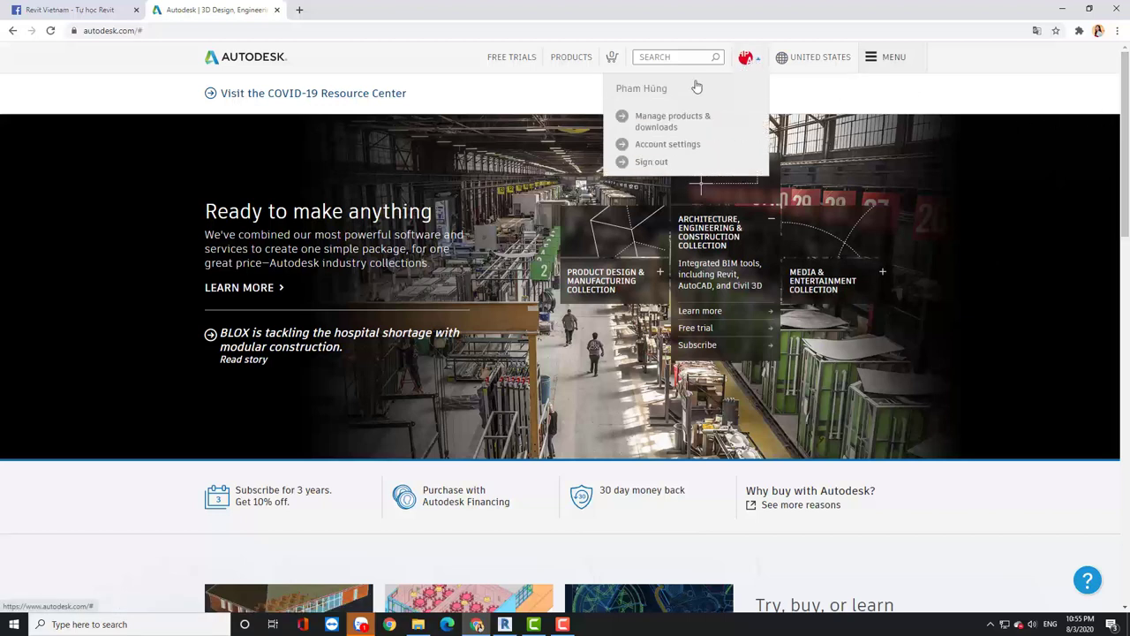
click(661, 132)
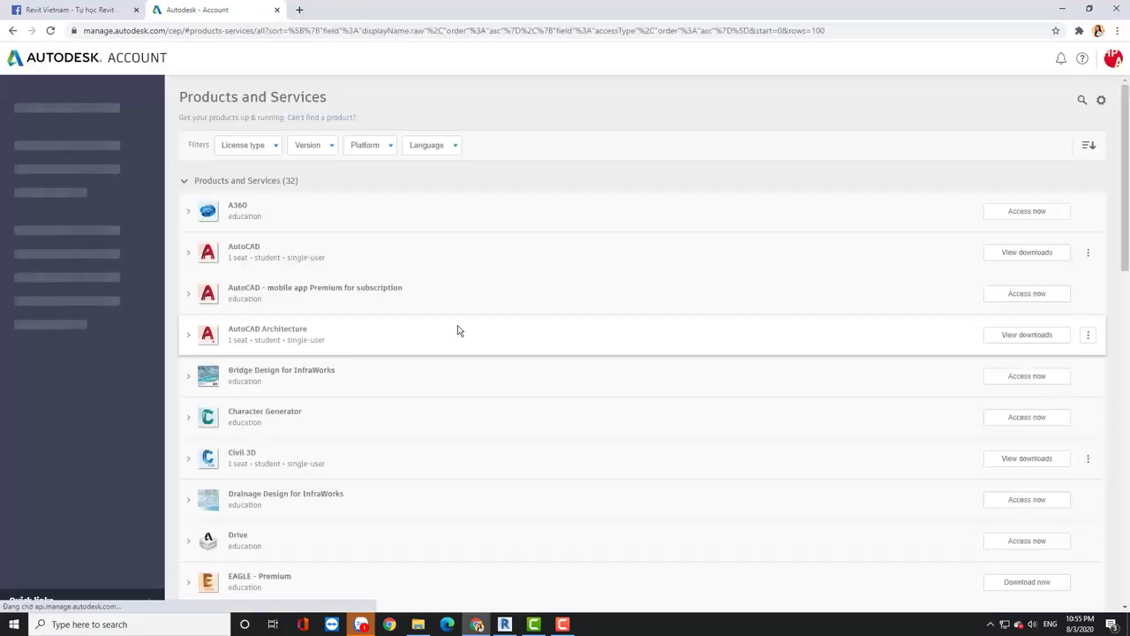
Open the Revit downloads window, offering version 2020, Win 64, English.
scroll(445, 325, down, 2)
scroll(445, 326, down, 1)
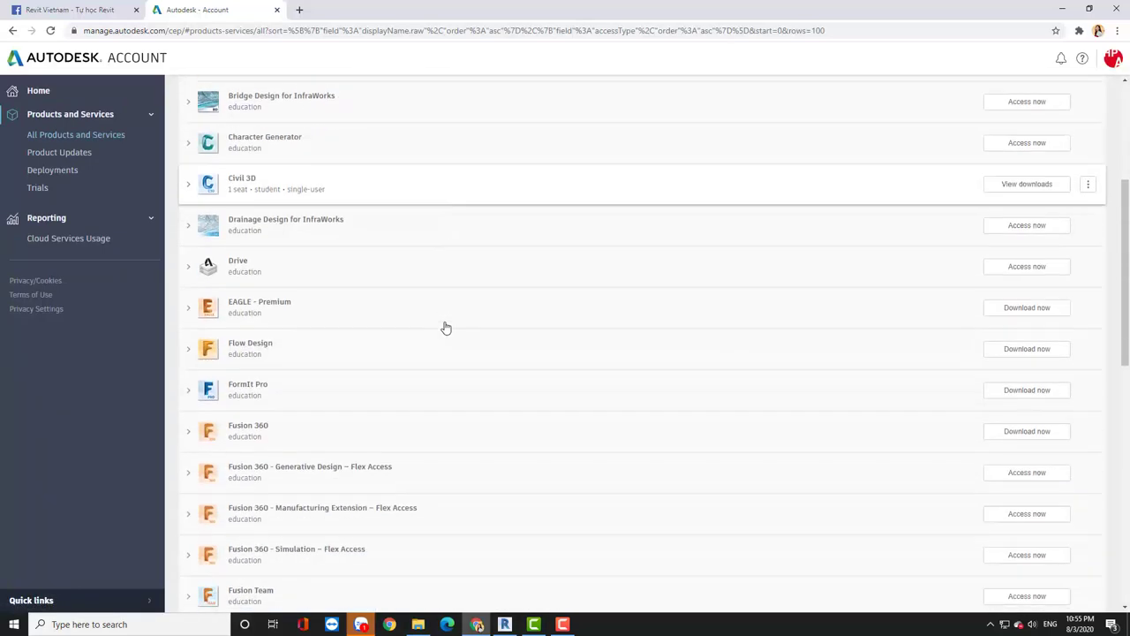
scroll(875, 509, down, 2)
scroll(875, 510, down, 1)
scroll(846, 496, down, 2)
scroll(845, 496, down, 2)
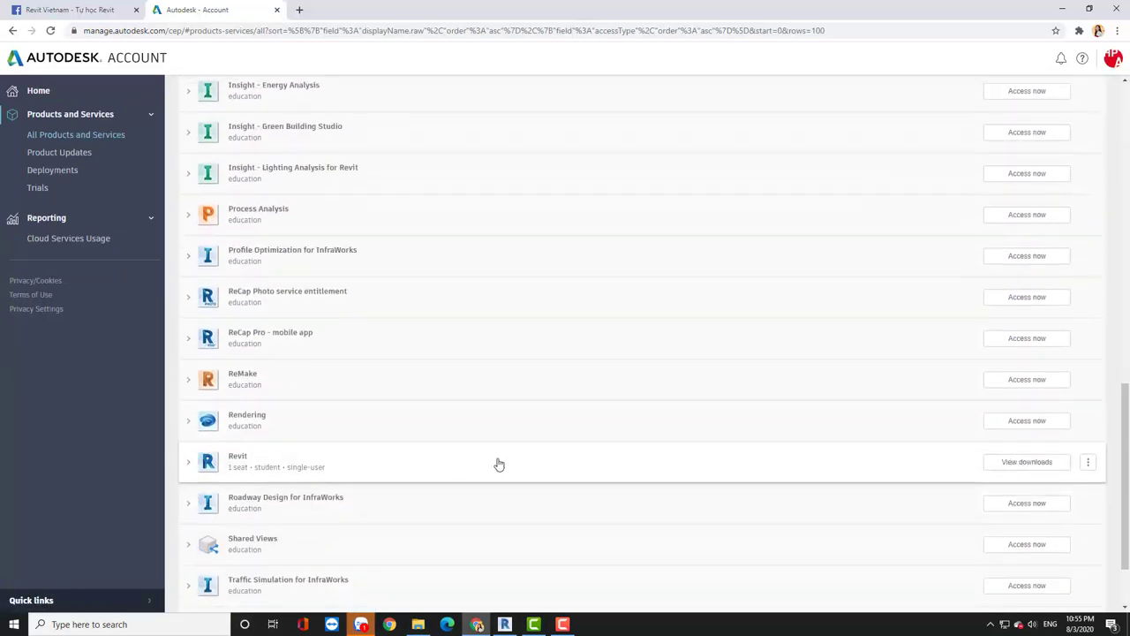
scroll(497, 462, down, 1)
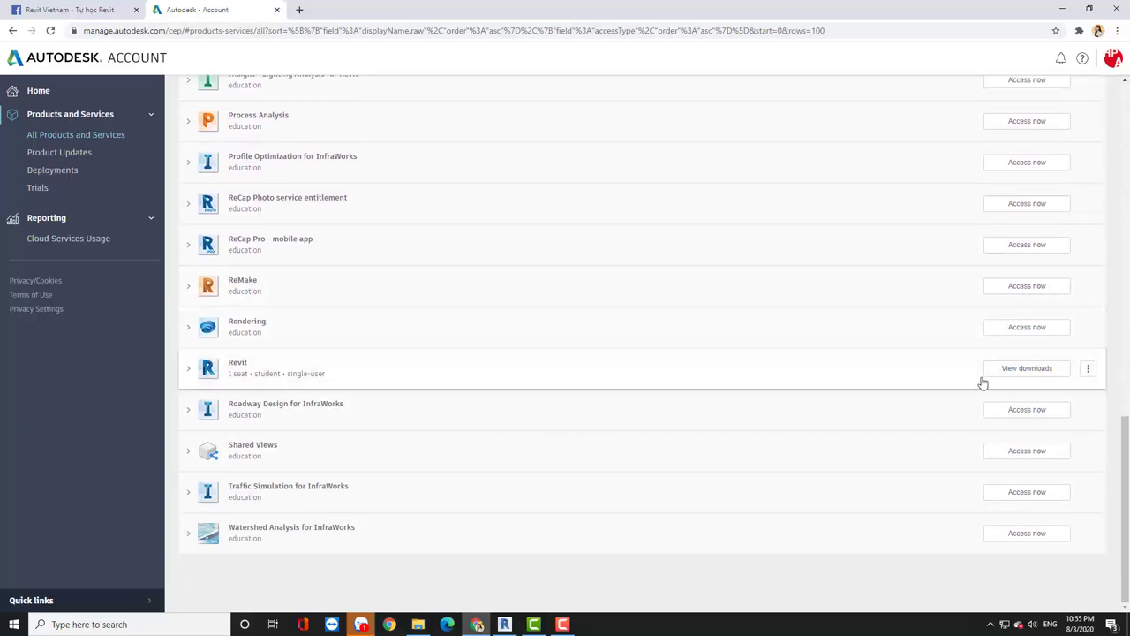
click(1026, 369)
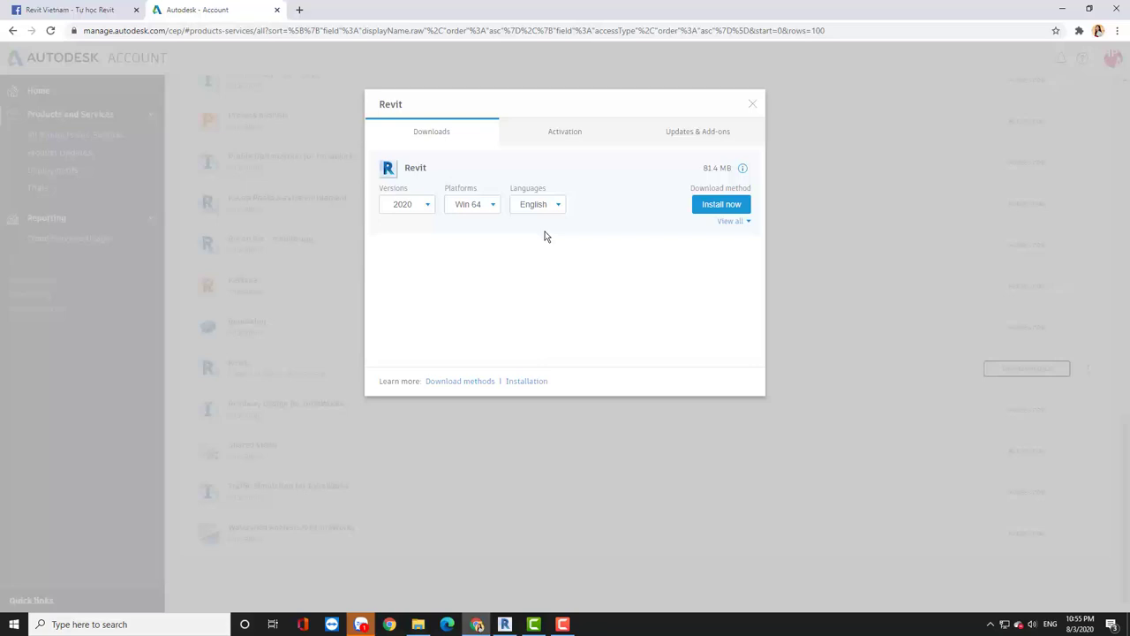
View Revit's activation serial keys for 2020 and 2019, close the window, and expand Revit.
click(549, 140)
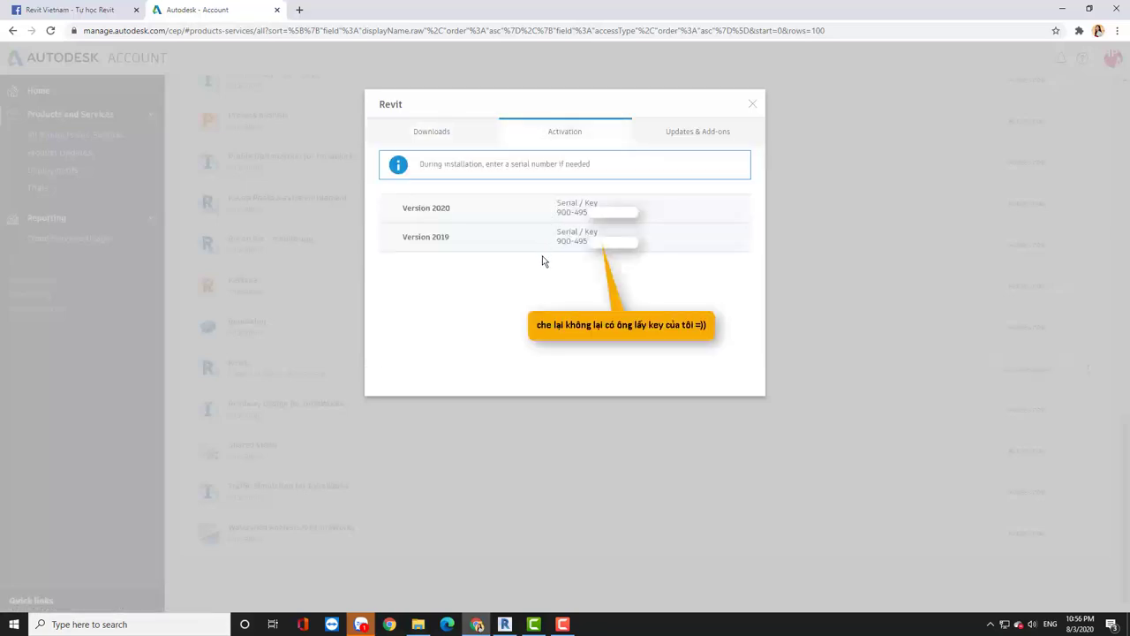
key(Escape)
click(185, 371)
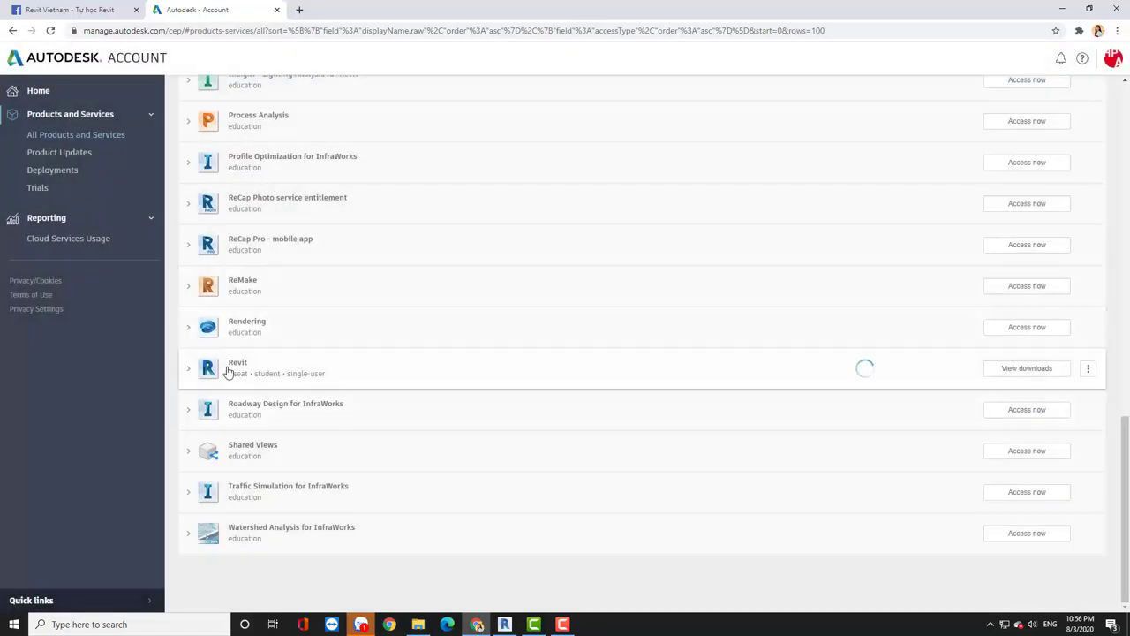
Highlight the Revit serial key details for 2020 and 2019, then clear the selection.
scroll(340, 501, down, 2)
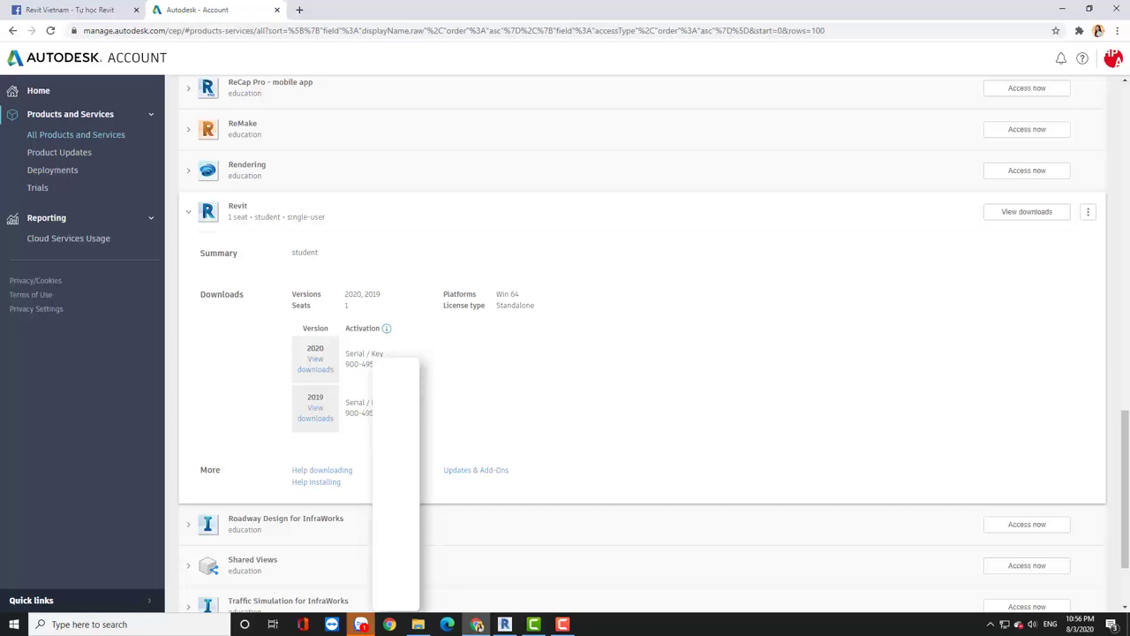
mouse_move(249, 311)
mouse_down()
mouse_move(466, 409)
mouse_move(335, 393)
mouse_up()
click(491, 416)
click(499, 409)
Scroll back up to the top of the Products and Services list.
scroll(591, 325, up, 2)
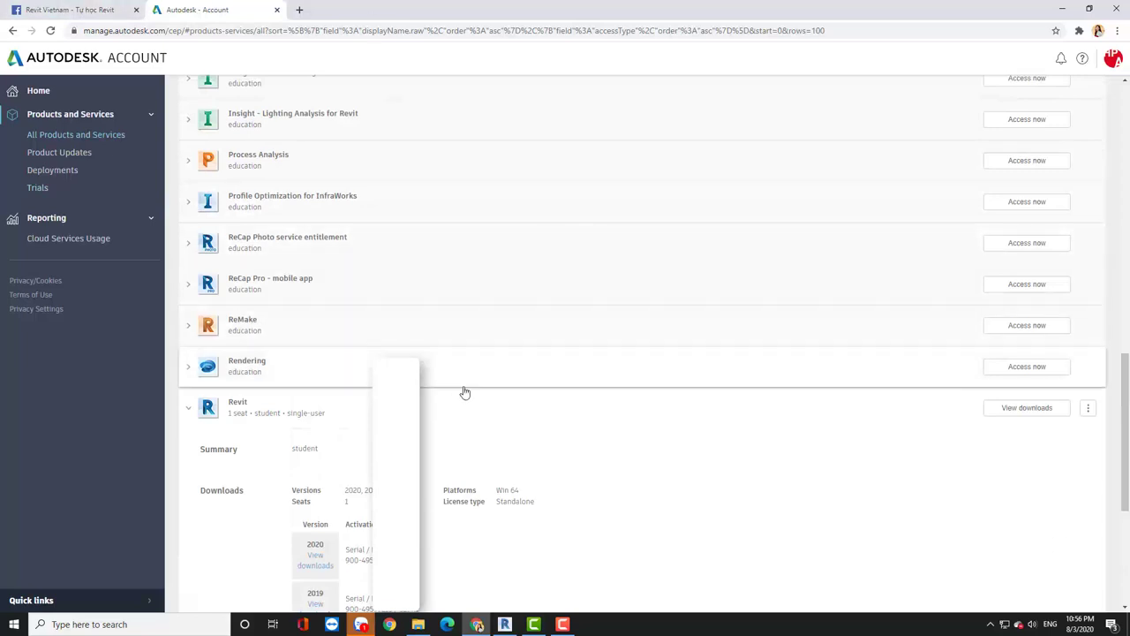
scroll(430, 401, down, 2)
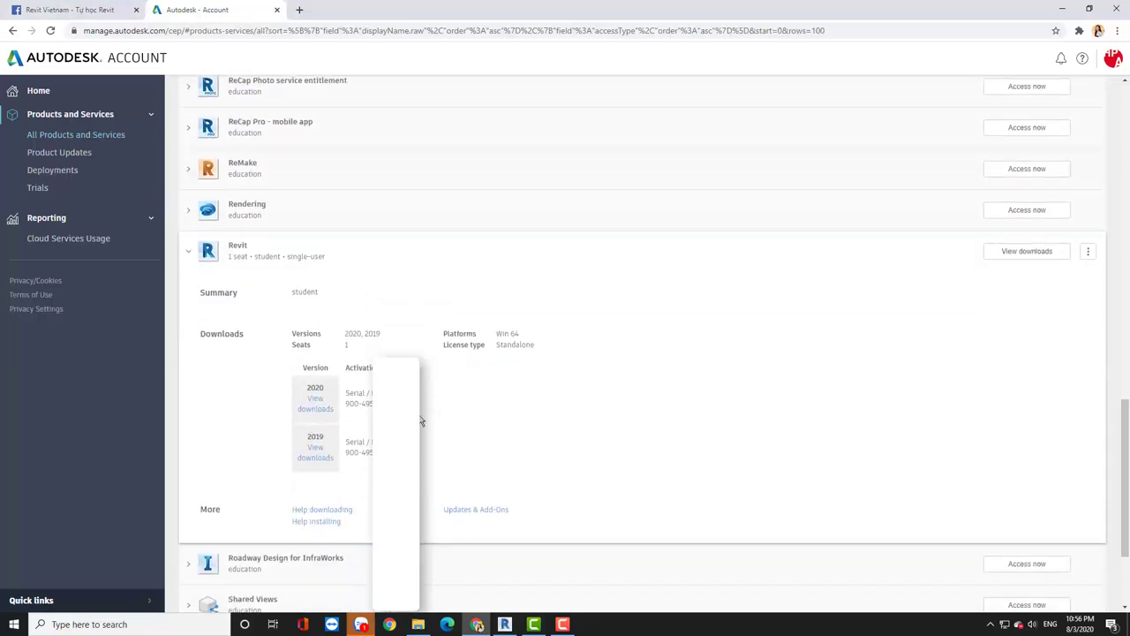
scroll(421, 421, up, 4)
scroll(421, 422, up, 2)
scroll(486, 297, up, 4)
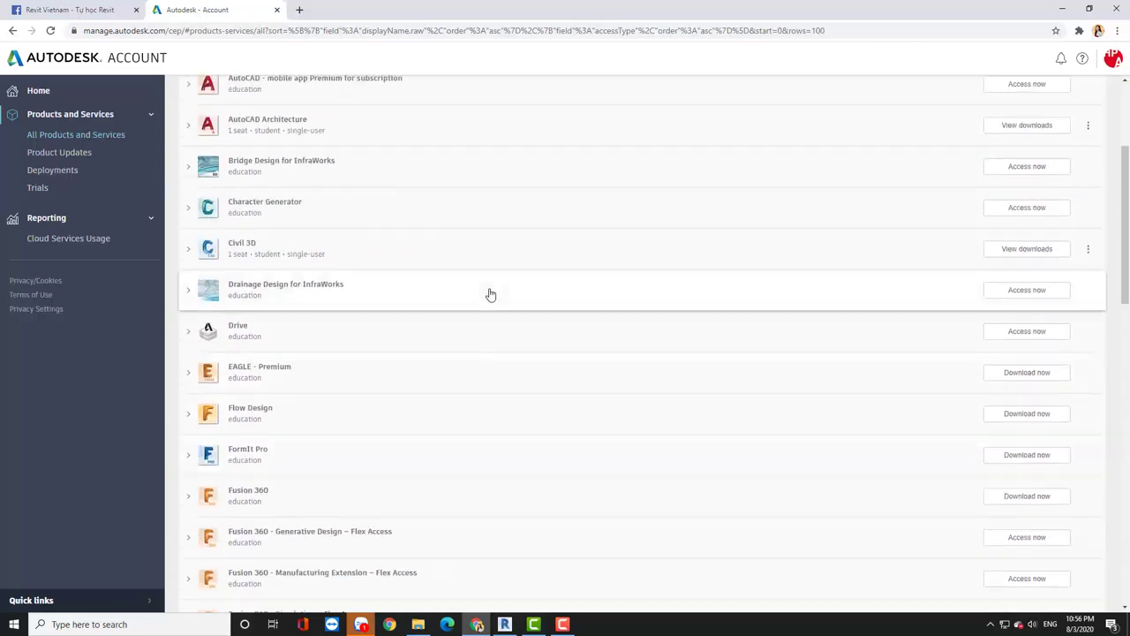
scroll(491, 294, up, 3)
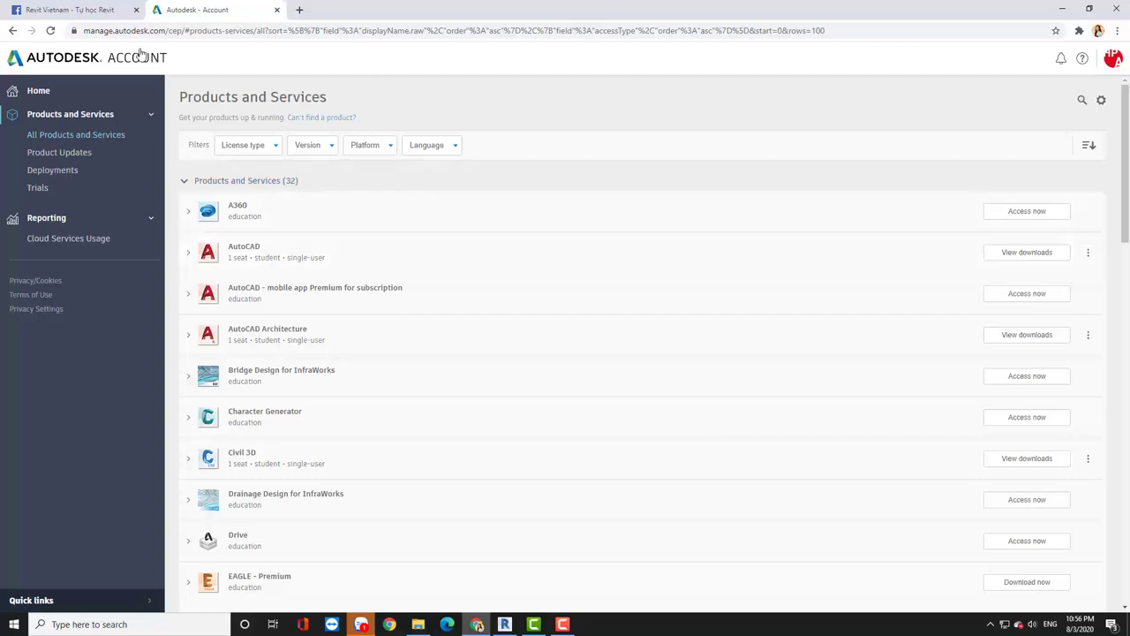
Load autodesk.com and reopen Manage products & downloads from the account menu.
text(autodesk.com)
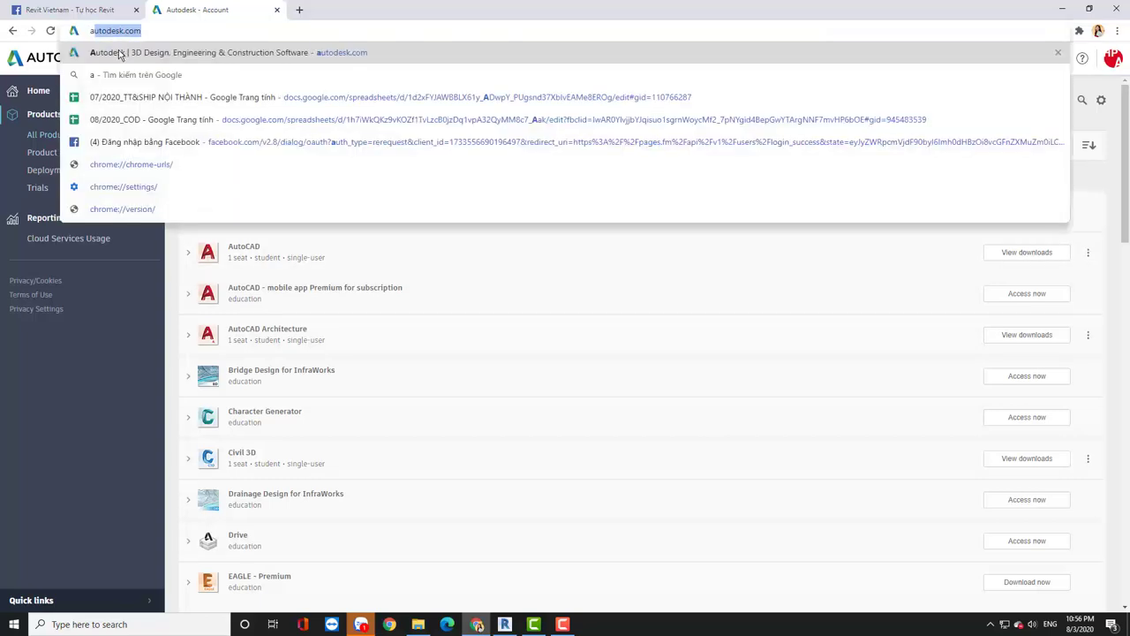
key(Return)
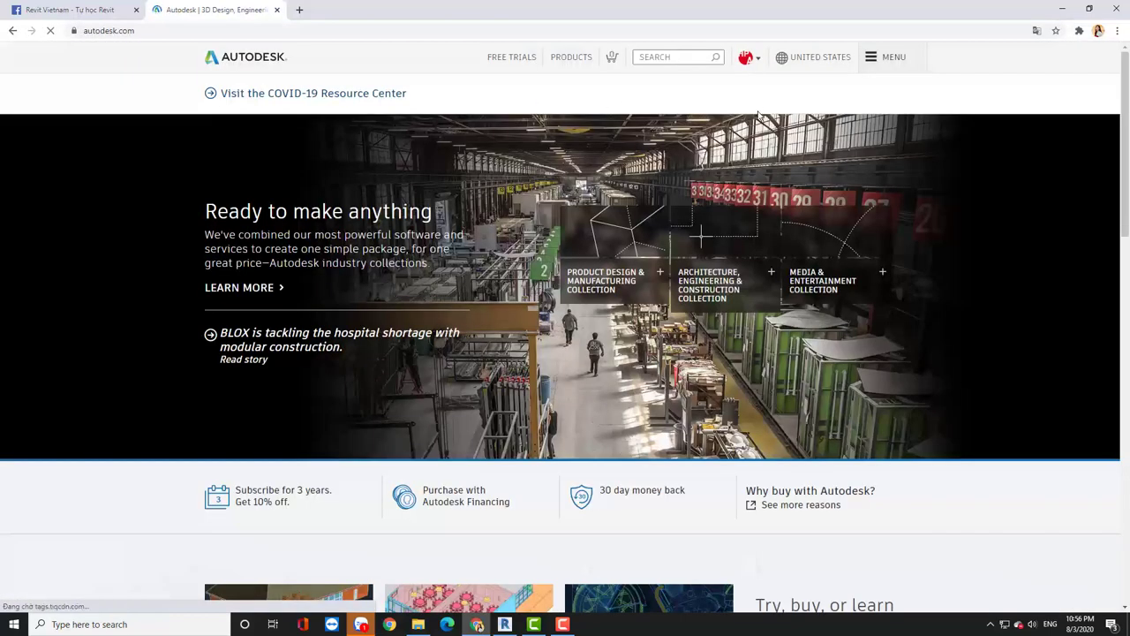
click(746, 57)
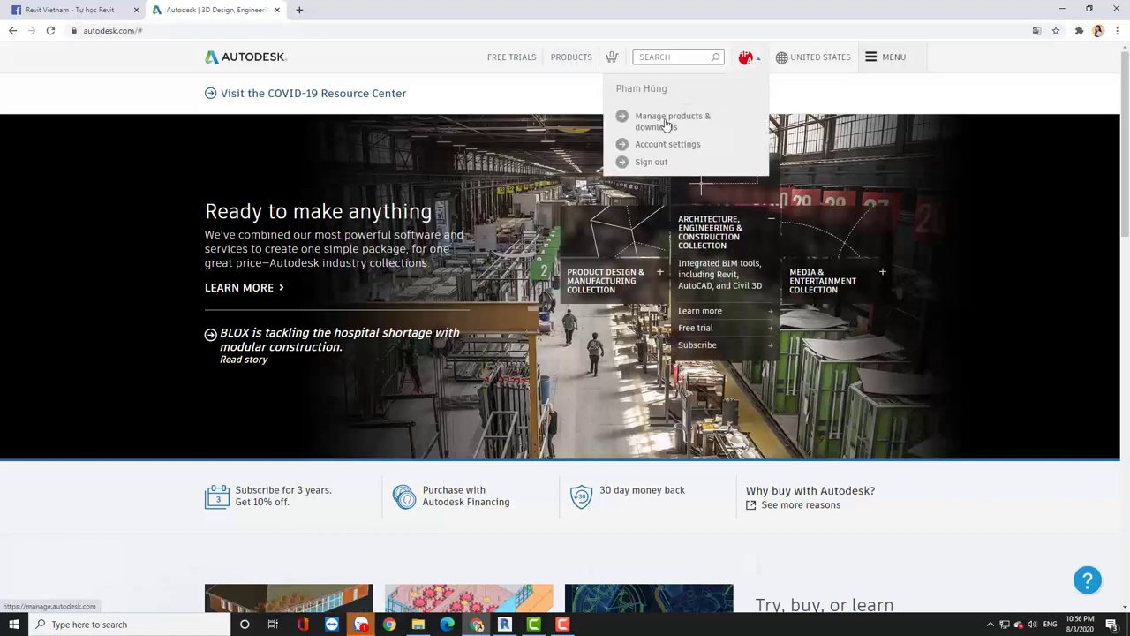
click(668, 129)
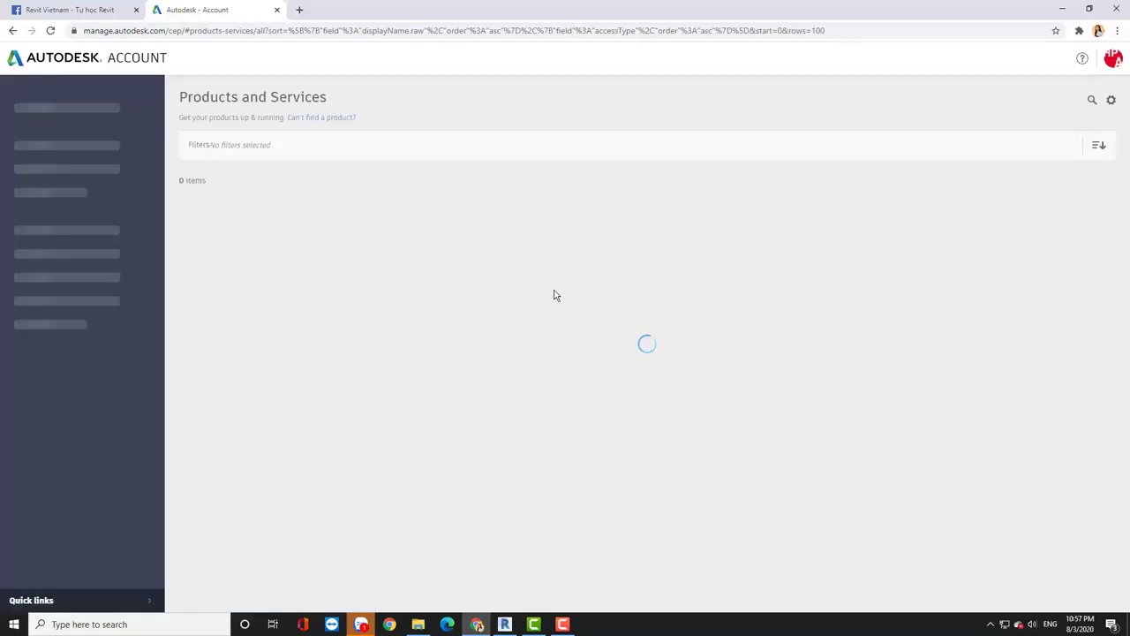
Scroll through the product list, then switch to the Revit Vietnam - Tự học Revit Facebook group.
scroll(556, 294, down, 1)
scroll(555, 291, down, 2)
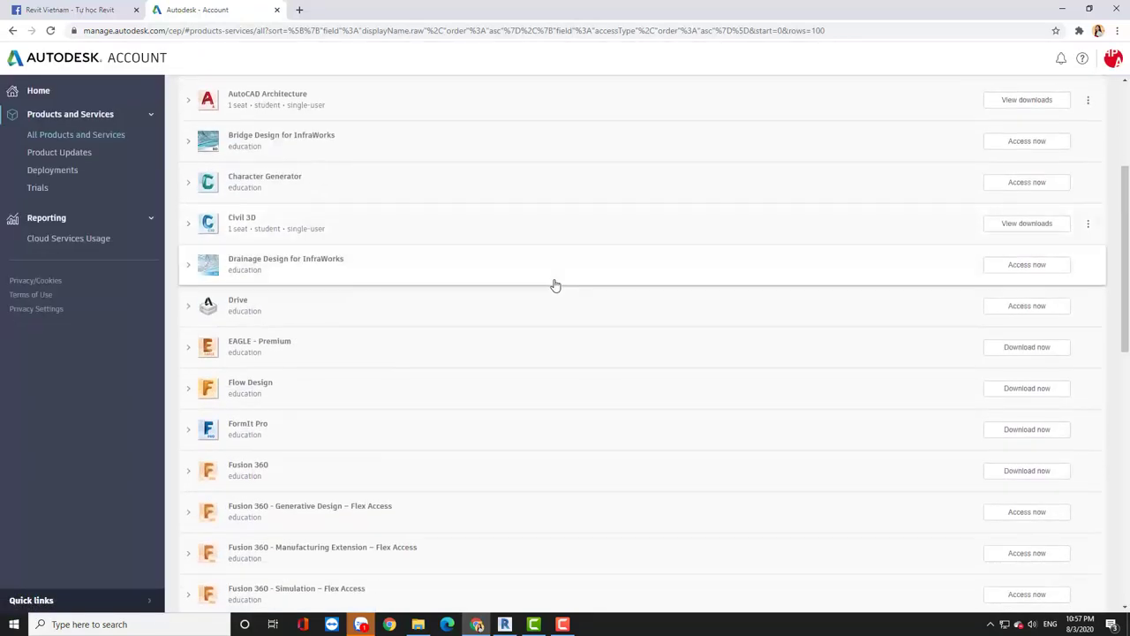
scroll(555, 285, down, 2)
scroll(555, 285, down, 2)
scroll(491, 250, up, 5)
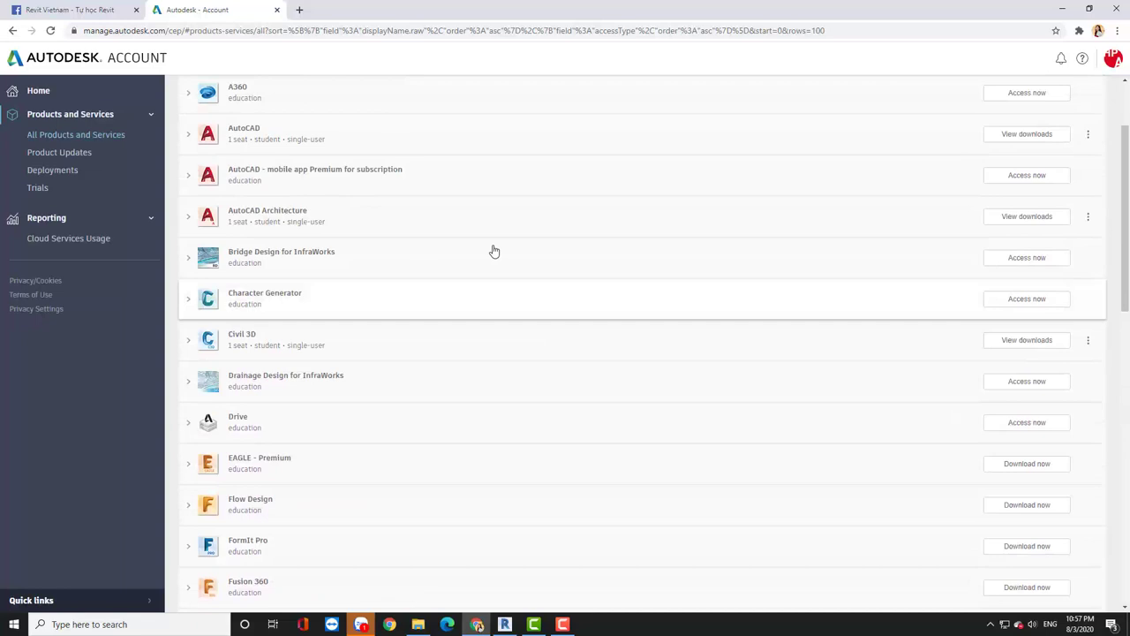
click(134, 16)
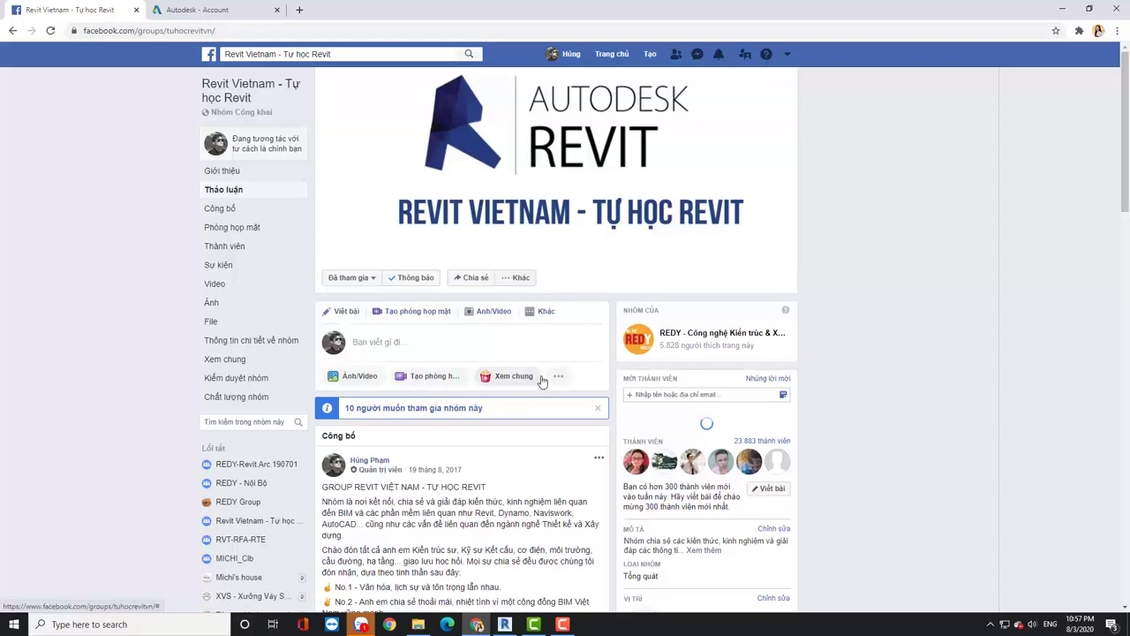
scroll(542, 380, down, 2)
scroll(542, 379, down, 2)
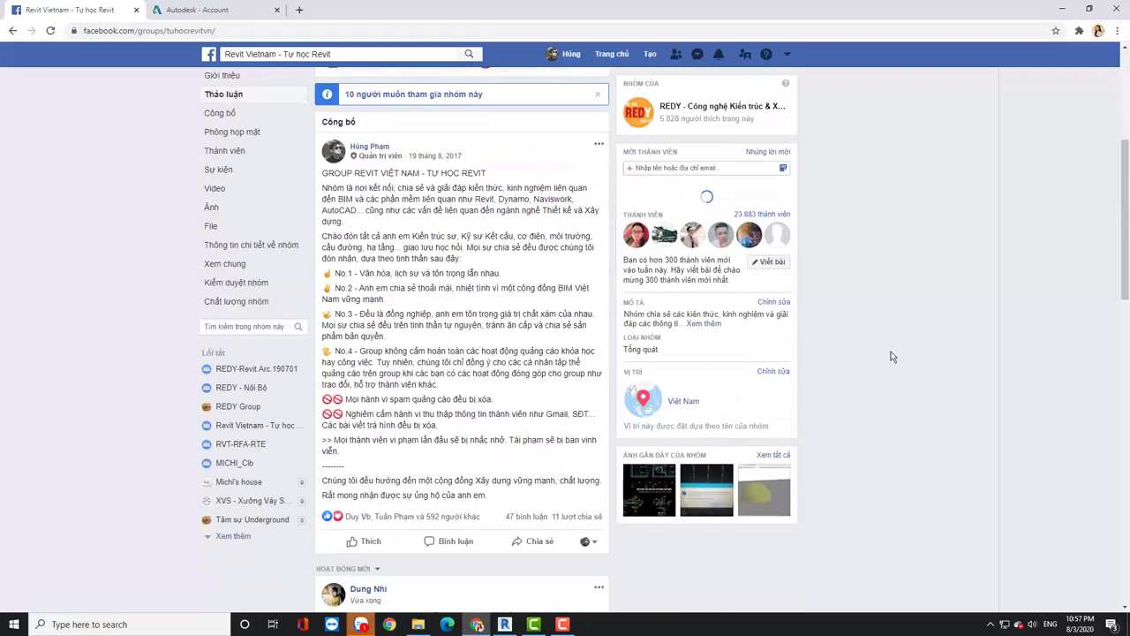